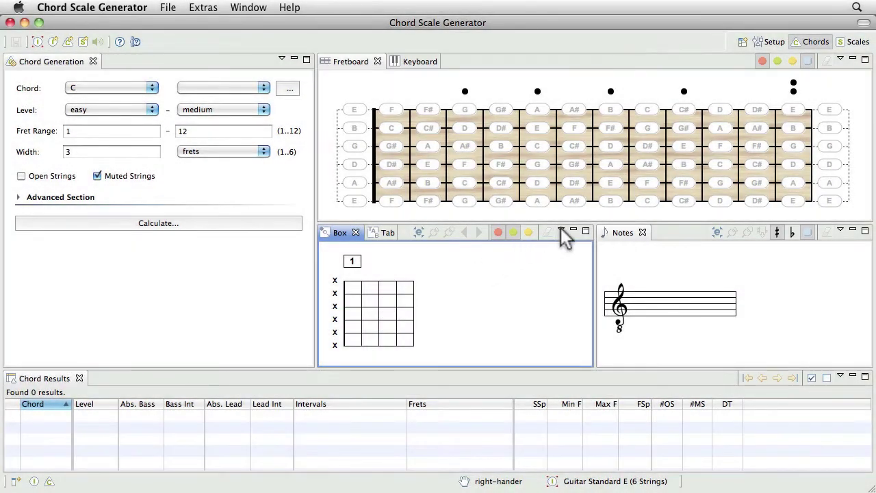
- Look over the chord box diagram's options and export menu without changing anything
{"action": "left_click", "coordinate": [561, 231]}
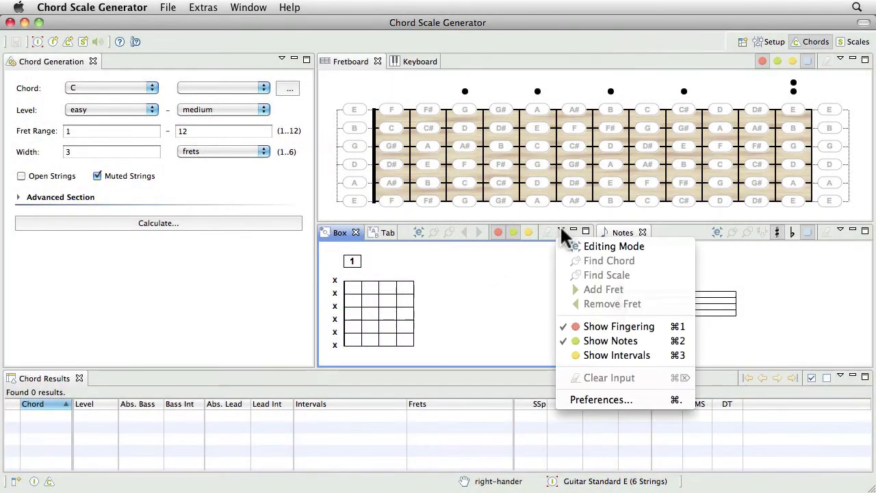
{"action": "left_click", "coordinate": [561, 230]}
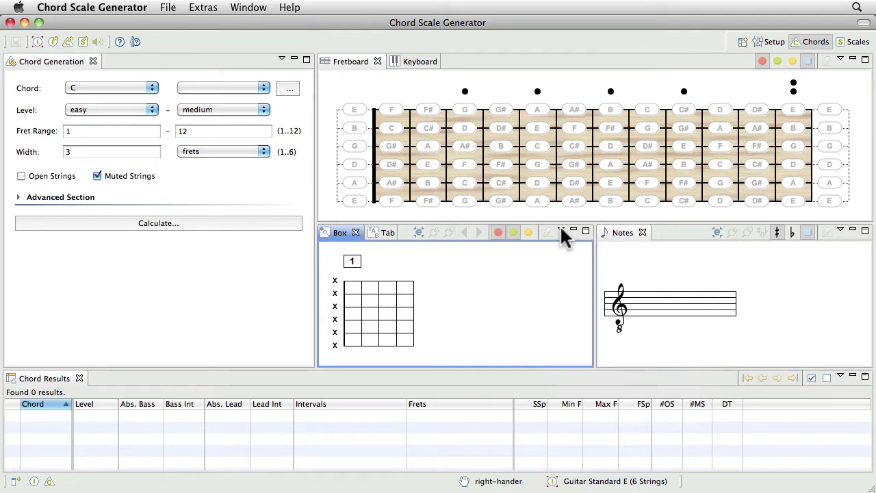
{"action": "right_click", "coordinate": [443, 267]}
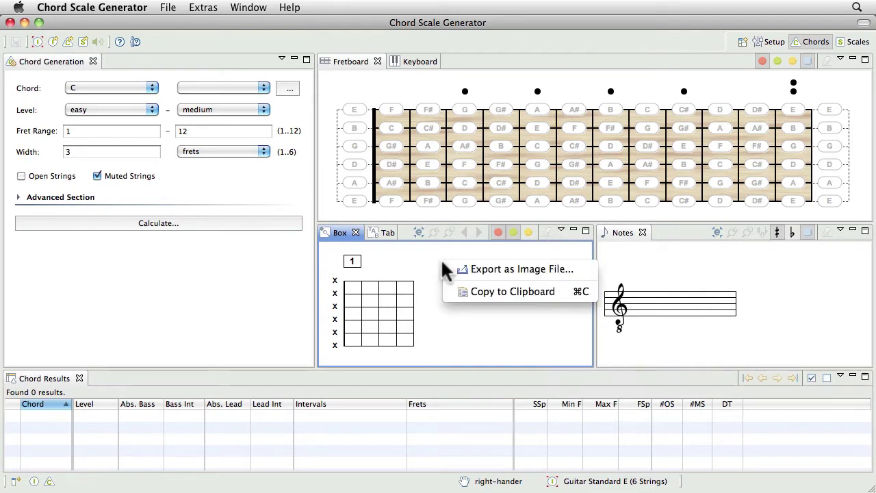
{"action": "key", "text": "Escape"}
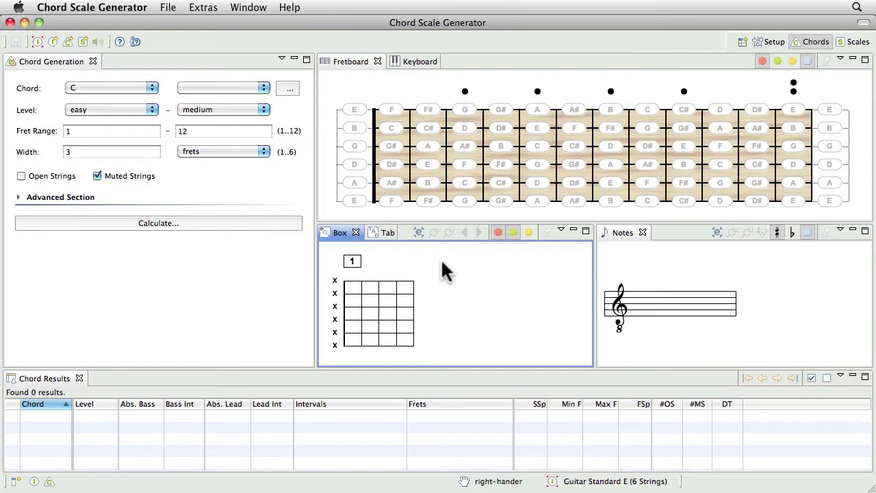
- Browse the Setup chord-type and scale lists, then step the Scales layout from Aeolian to Ionian
{"action": "left_click", "coordinate": [774, 41]}
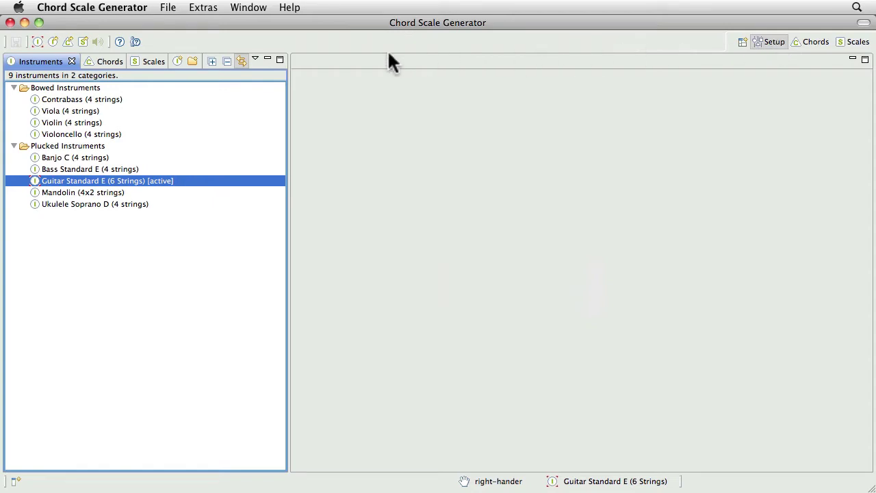
{"action": "left_click", "coordinate": [105, 56]}
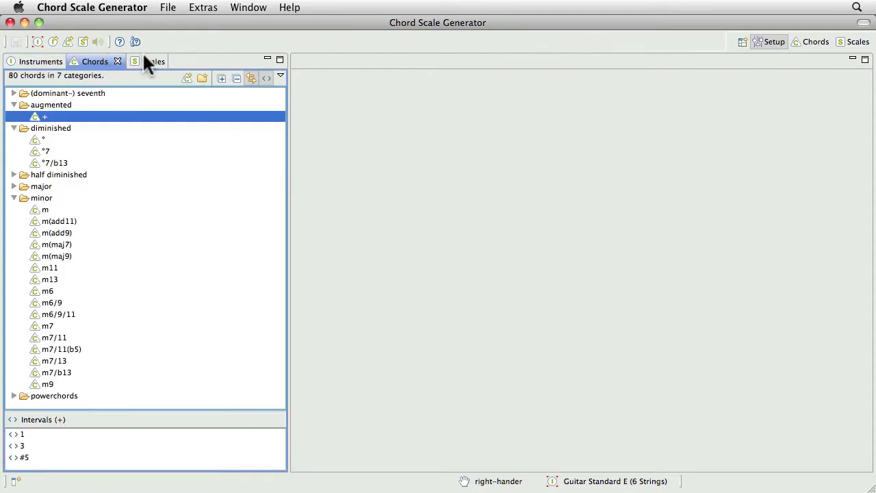
{"action": "left_click", "coordinate": [144, 56]}
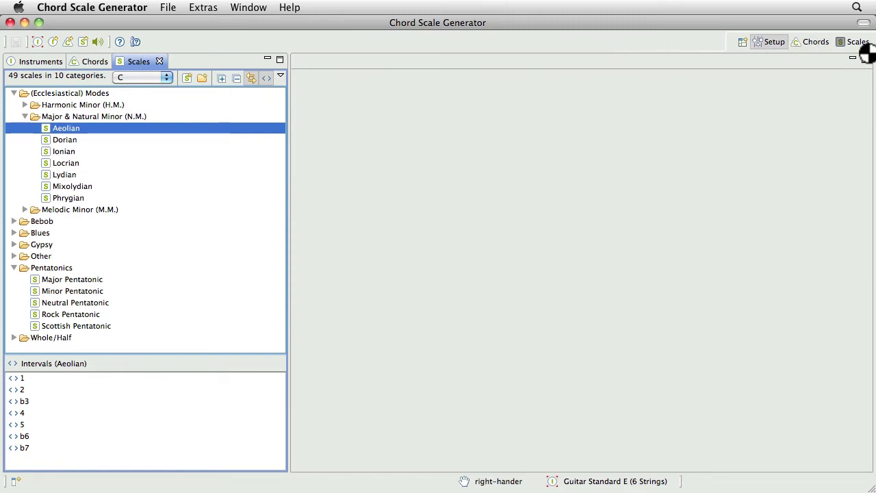
{"action": "left_click", "coordinate": [855, 42]}
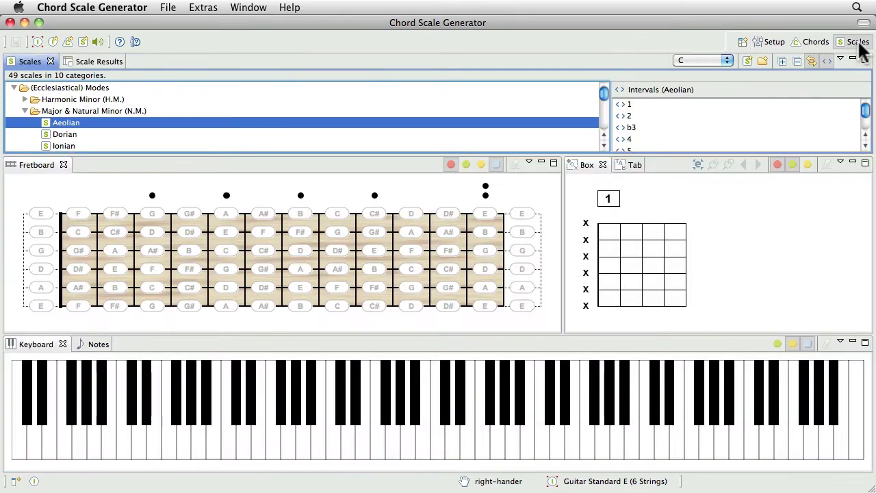
{"action": "left_click", "coordinate": [493, 124]}
{"action": "key", "text": "Down"}
{"action": "key", "text": "Down"}
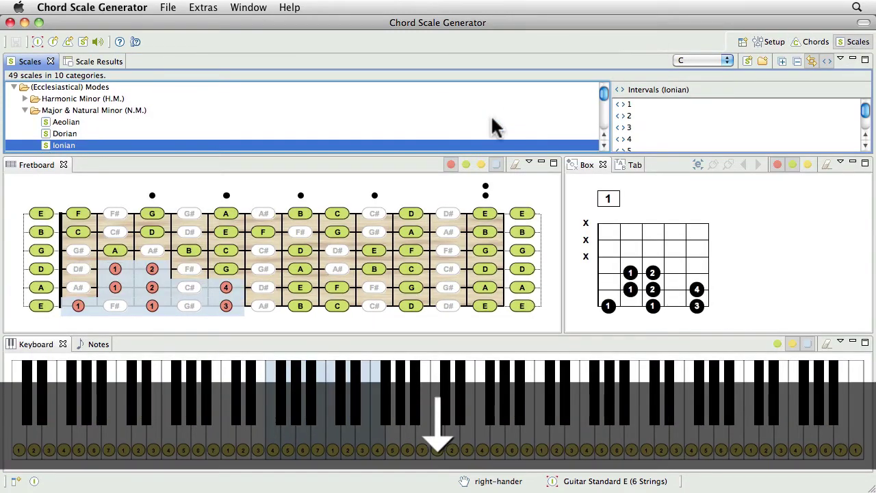
{"action": "left_click", "coordinate": [811, 43]}
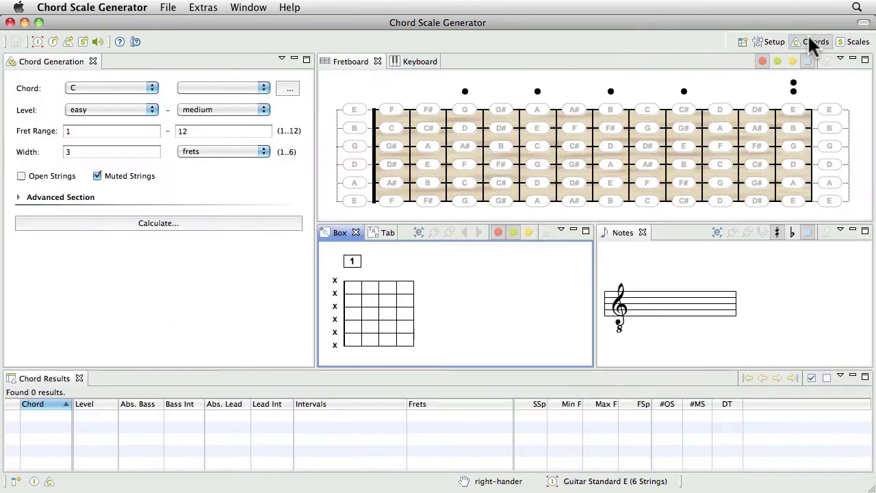
- Calculate the C chord voicings and step down to the fifth result
{"action": "left_click", "coordinate": [184, 218]}
{"action": "key", "text": "Down"}
{"action": "key", "text": "Down"}
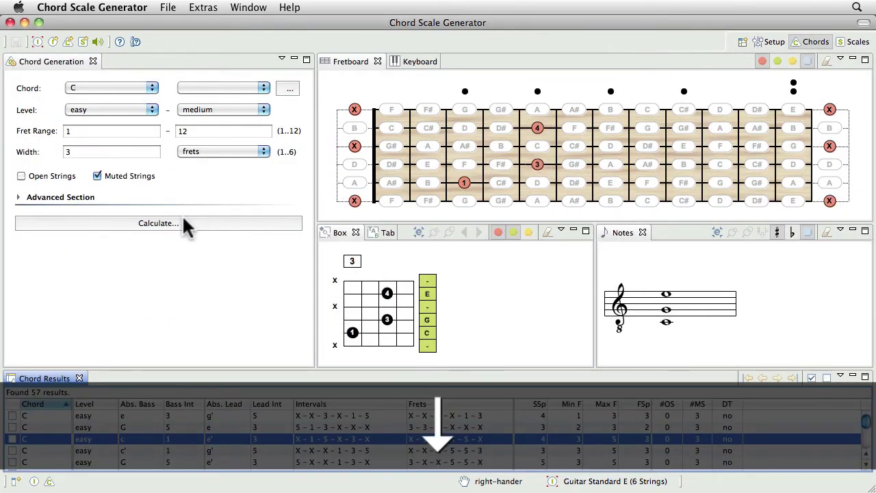
{"action": "key", "text": "Down"}
{"action": "key", "text": "Down"}
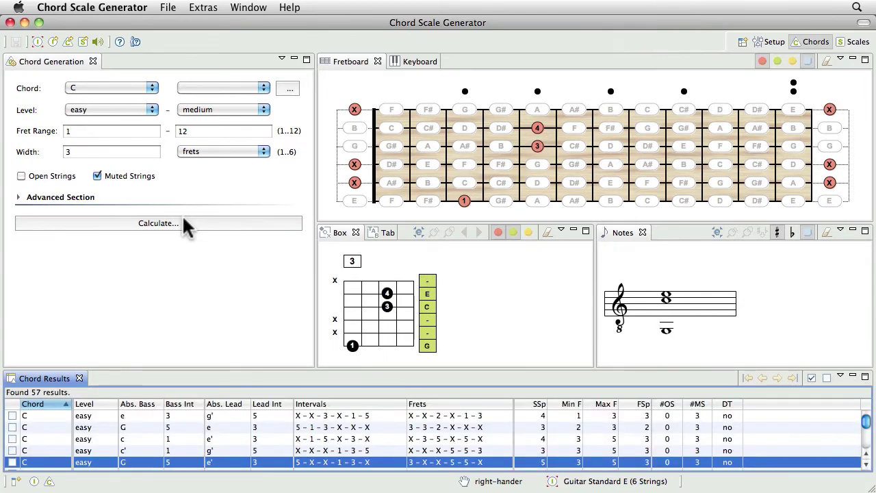
- Resize the chord diagram and notation panes and move the notation view below Chord Generation
{"action": "left_click", "coordinate": [609, 251]}
{"action": "left_click_drag", "start_coordinate": [597, 258], "coordinate": [635, 261]}
{"action": "left_click_drag", "start_coordinate": [649, 233], "coordinate": [206, 342]}
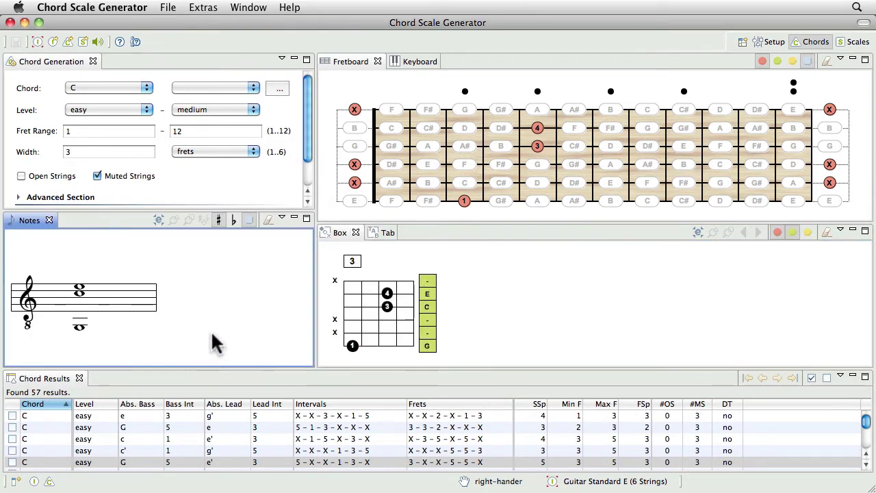
{"action": "left_click", "coordinate": [295, 218]}
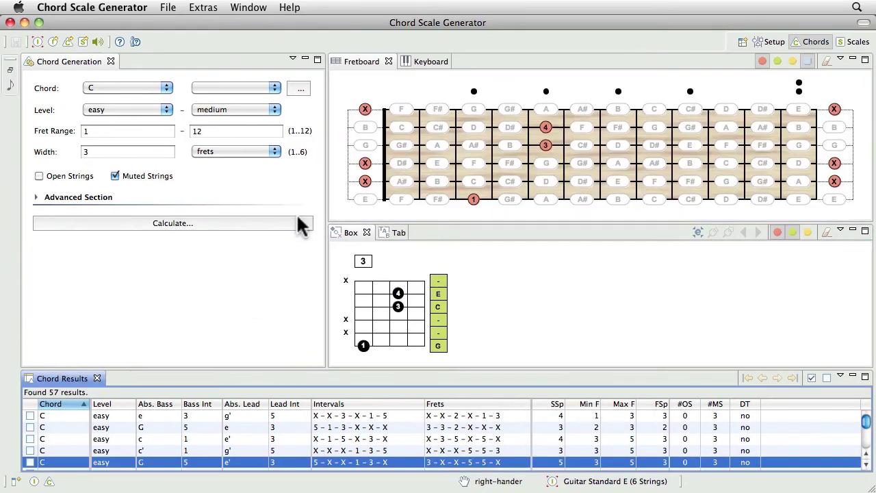
{"action": "left_click", "coordinate": [12, 70]}
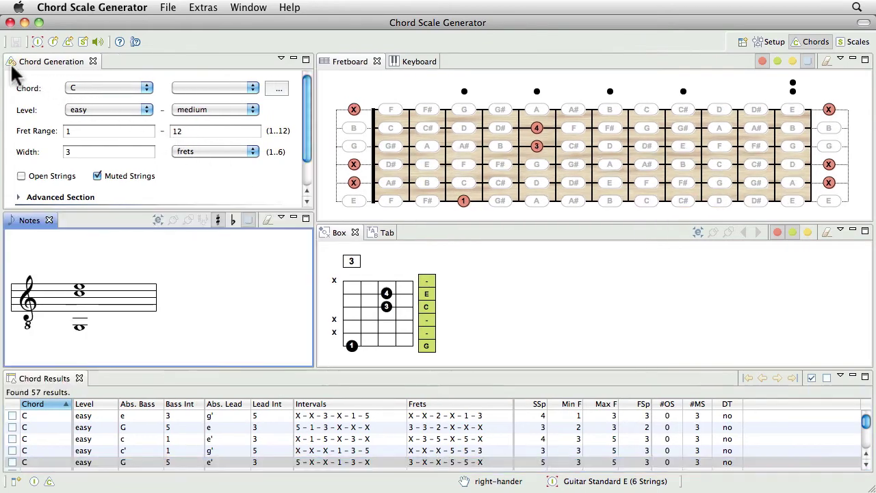
{"action": "left_click", "coordinate": [44, 213]}
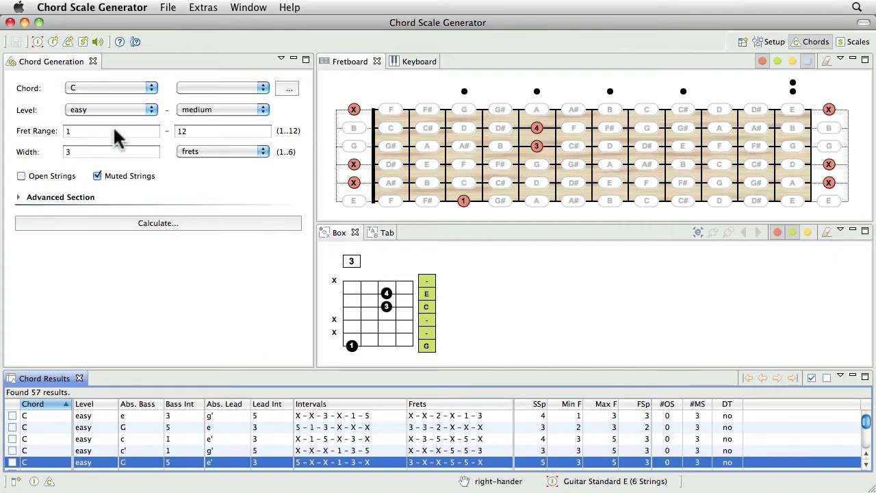
{"action": "left_click", "coordinate": [239, 7]}
{"action": "mouse_move", "coordinate": [257, 54]}
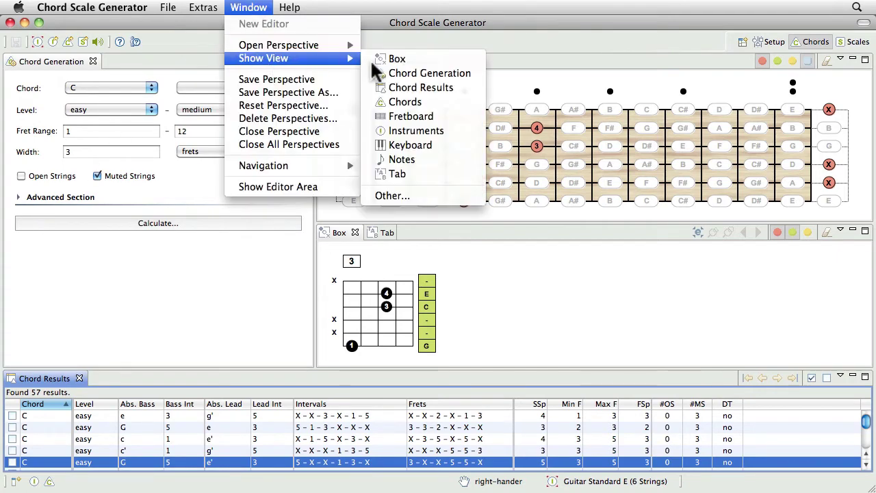
{"action": "left_click", "coordinate": [402, 159]}
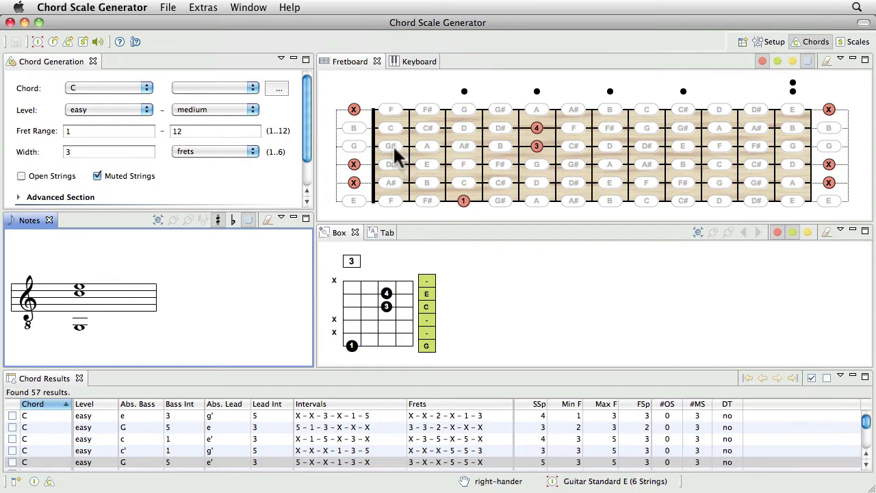
{"action": "double_click", "coordinate": [346, 59]}
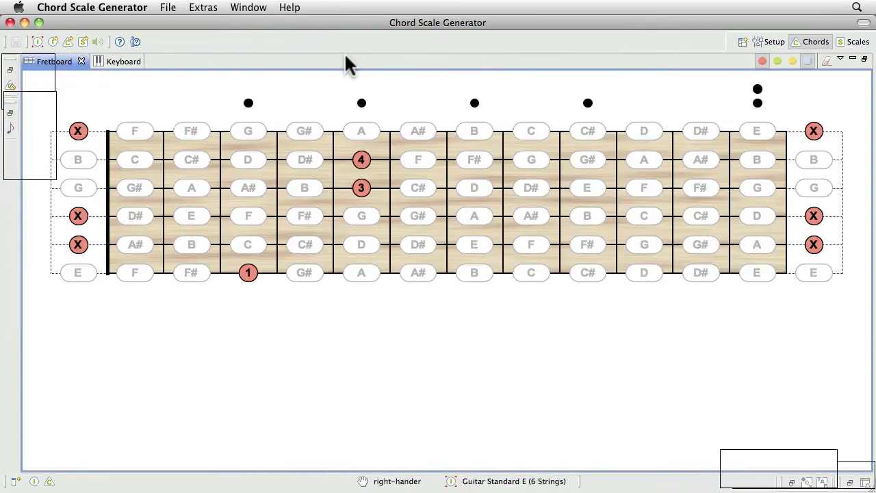
{"action": "double_click", "coordinate": [54, 61]}
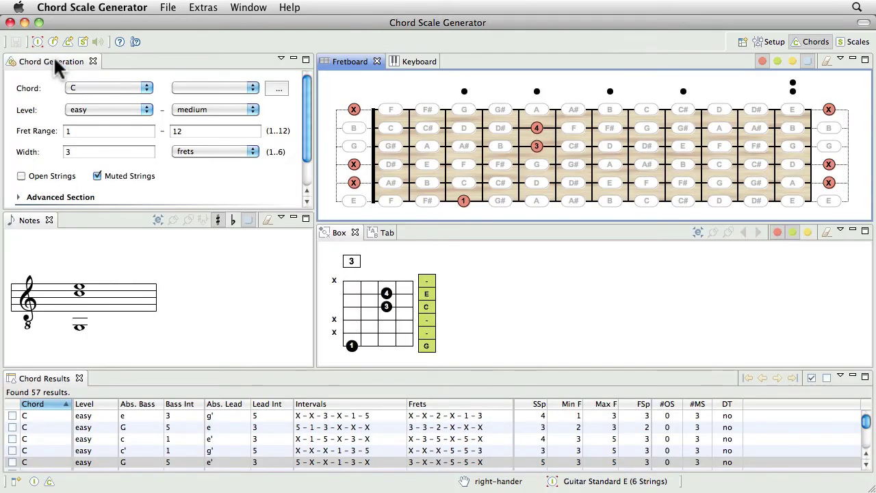
- Minimize the Chord Generation panel so the notes staff takes its place
{"action": "left_click", "coordinate": [53, 55]}
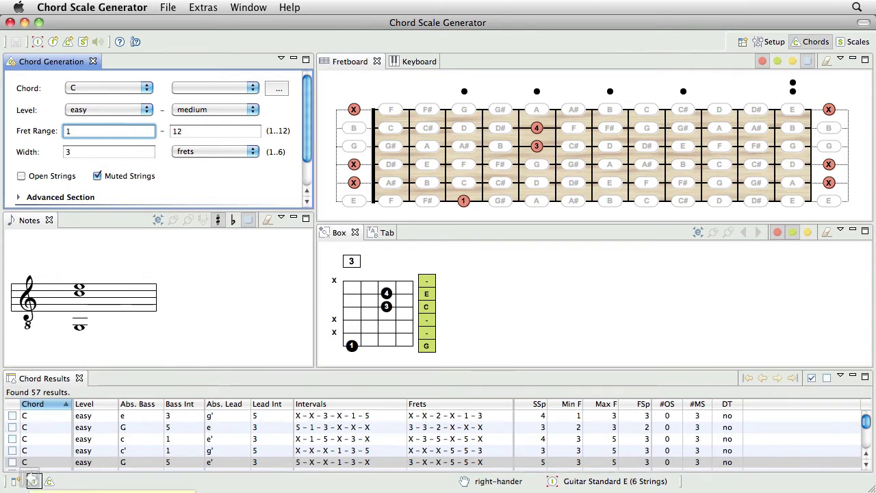
{"action": "left_click", "coordinate": [32, 480]}
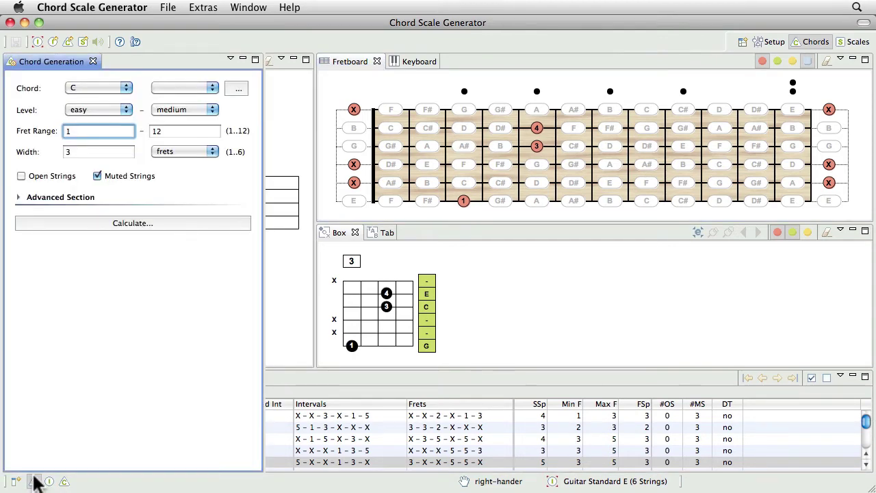
{"action": "left_click", "coordinate": [288, 324]}
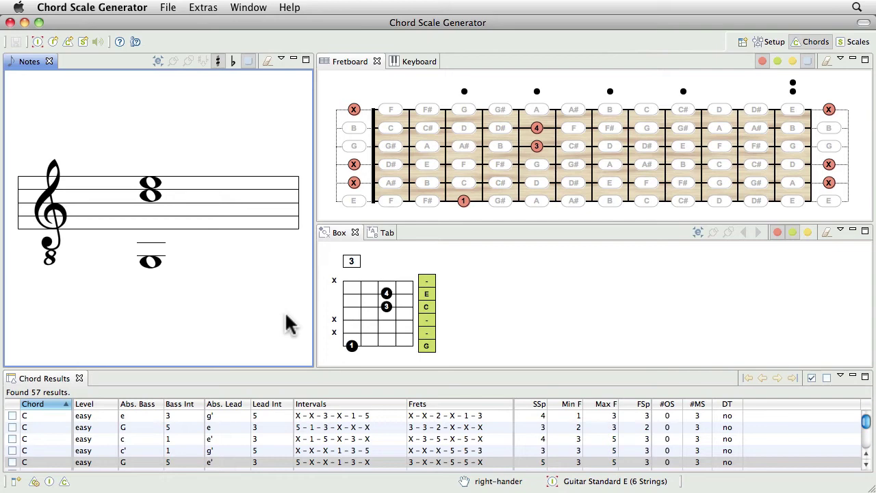
- Reset the Chords perspective to its saved arrangement, confirming with Yes
{"action": "right_click", "coordinate": [812, 39]}
{"action": "left_click", "coordinate": [802, 73]}
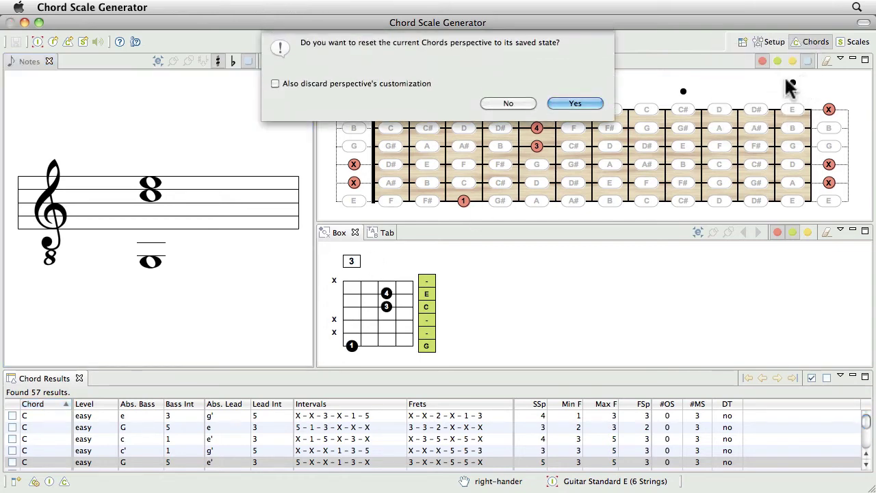
{"action": "left_click", "coordinate": [582, 104]}
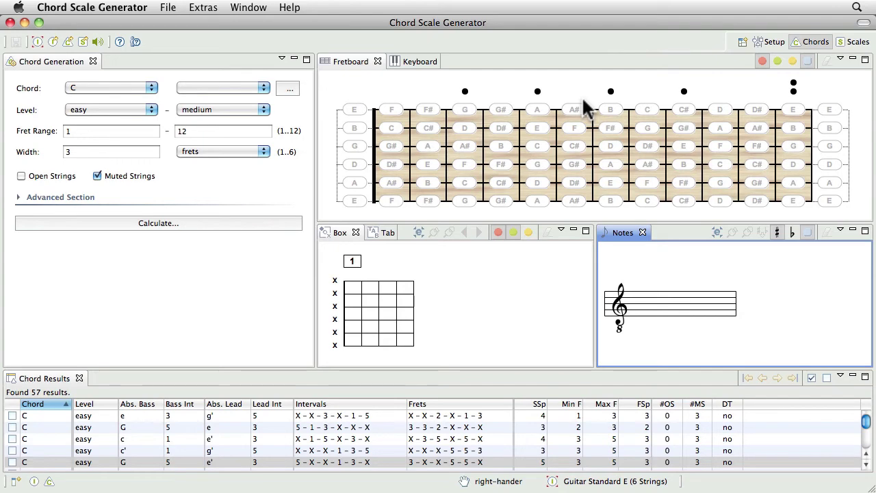
- Close the Chord Generation, Keyboard, Tab and Notes views
{"action": "left_click", "coordinate": [93, 61]}
{"action": "left_click", "coordinate": [99, 60]}
{"action": "left_click", "coordinate": [117, 61]}
{"action": "left_click", "coordinate": [68, 233]}
{"action": "left_click", "coordinate": [80, 232]}
{"action": "left_click", "coordinate": [485, 232]}
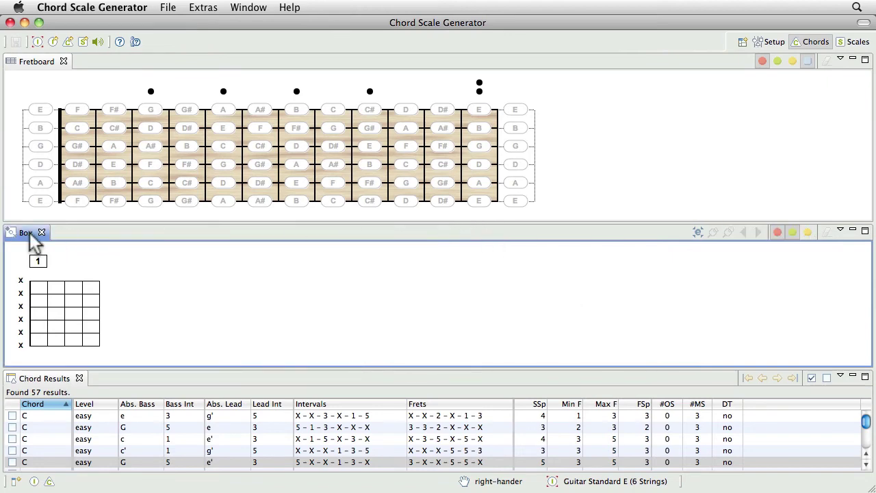
- Dock the Box view beside Chord Results and make the results table wider and taller
{"action": "left_click_drag", "start_coordinate": [29, 235], "coordinate": [718, 425]}
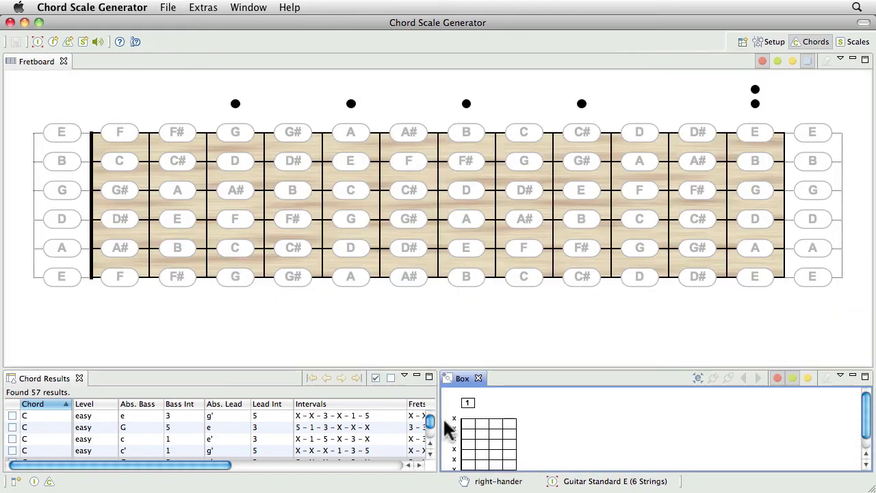
{"action": "left_click_drag", "start_coordinate": [438, 422], "coordinate": [708, 422]}
{"action": "left_click_drag", "start_coordinate": [688, 373], "coordinate": [688, 302]}
- Save the current layout as a new perspective named 'Chord Names'
{"action": "left_click", "coordinate": [249, 8]}
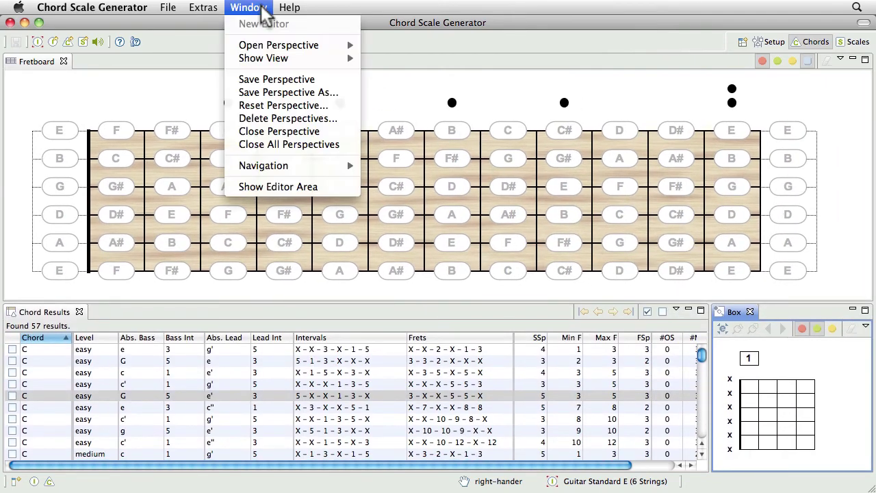
{"action": "left_click", "coordinate": [280, 91]}
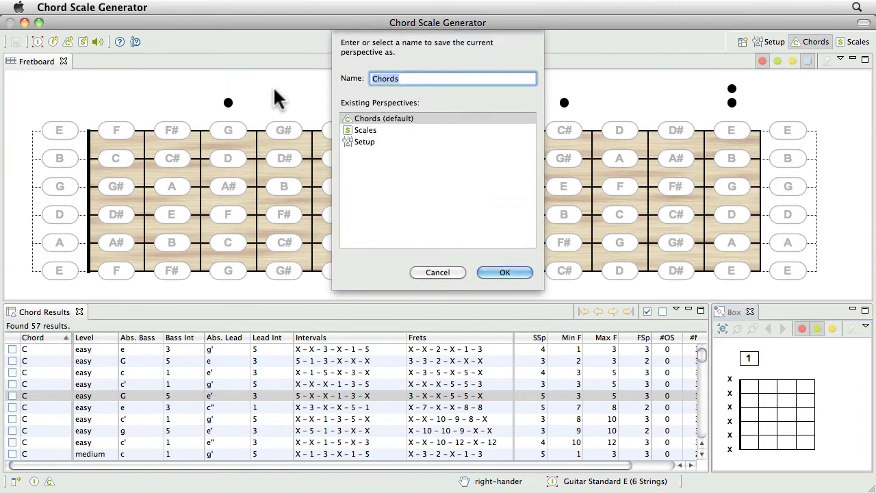
{"action": "type", "text": "Chord Names"}
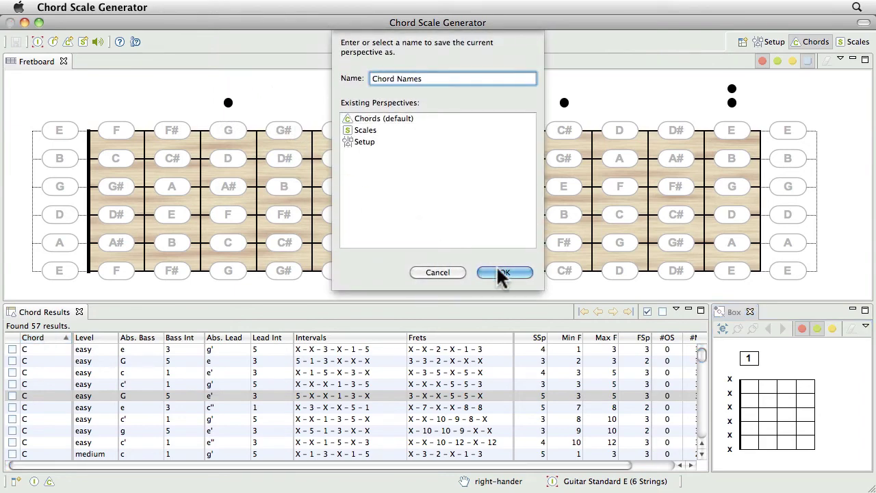
{"action": "left_click", "coordinate": [500, 273]}
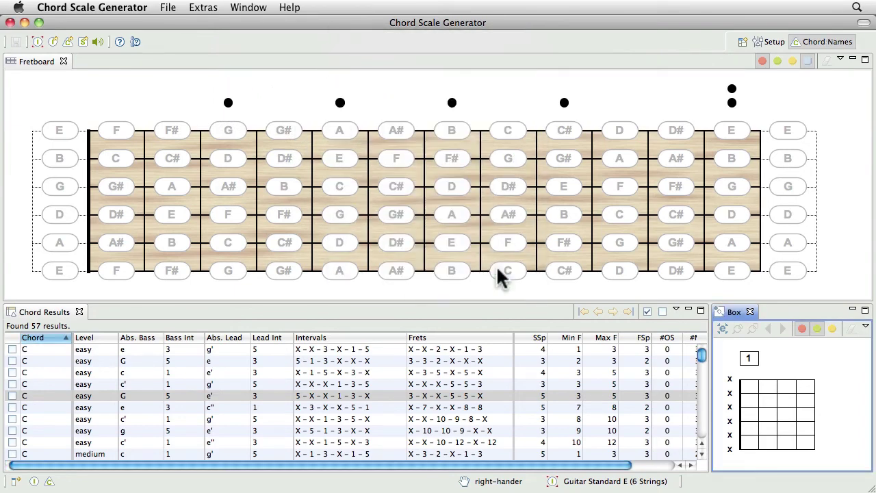
- Bind Find Chord to the Chord Names perspective in Preferences > Perspectives
{"action": "left_click", "coordinate": [135, 7]}
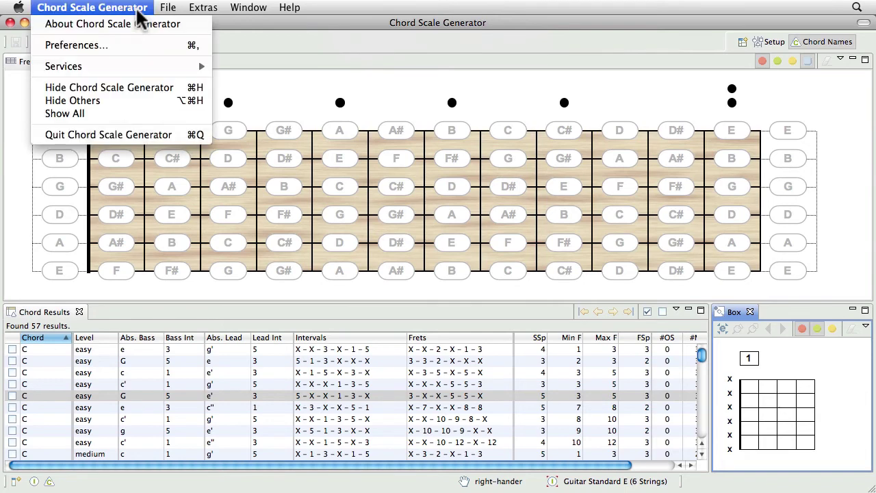
{"action": "left_click", "coordinate": [136, 45]}
{"action": "left_click", "coordinate": [252, 107]}
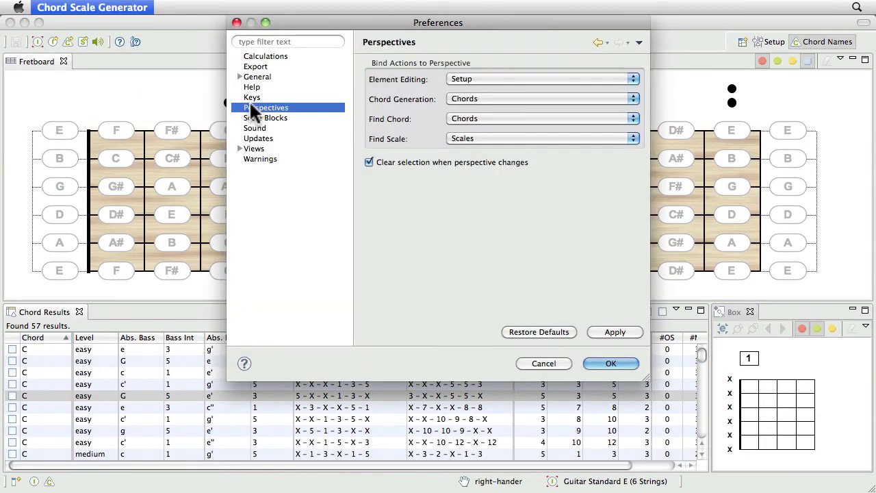
{"action": "left_click", "coordinate": [475, 118]}
{"action": "left_click", "coordinate": [477, 101]}
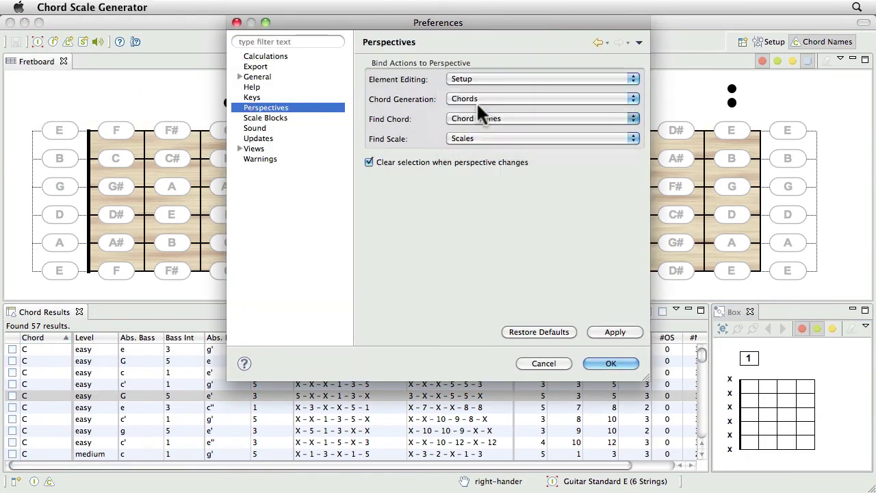
{"action": "left_click", "coordinate": [597, 360]}
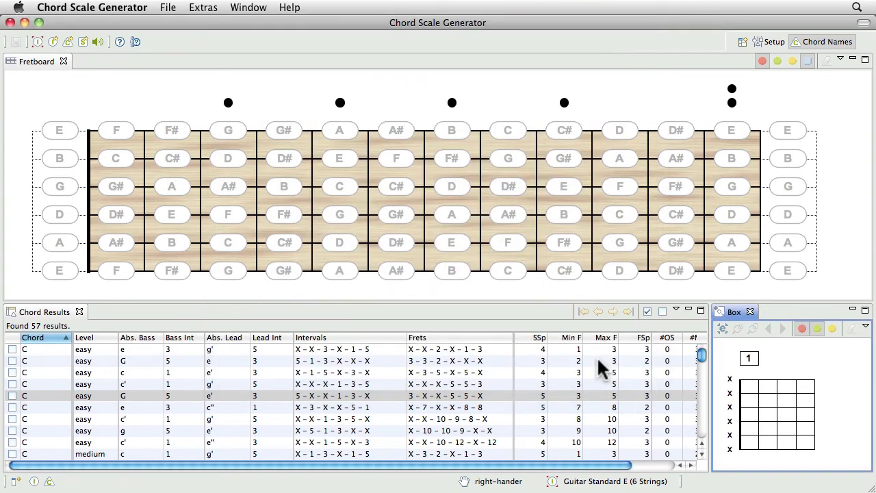
- Widen the perspective bar and open the default Chords perspective from the full list
{"action": "left_click_drag", "start_coordinate": [723, 39], "coordinate": [669, 41]}
{"action": "left_click", "coordinate": [669, 40]}
{"action": "left_click", "coordinate": [690, 88]}
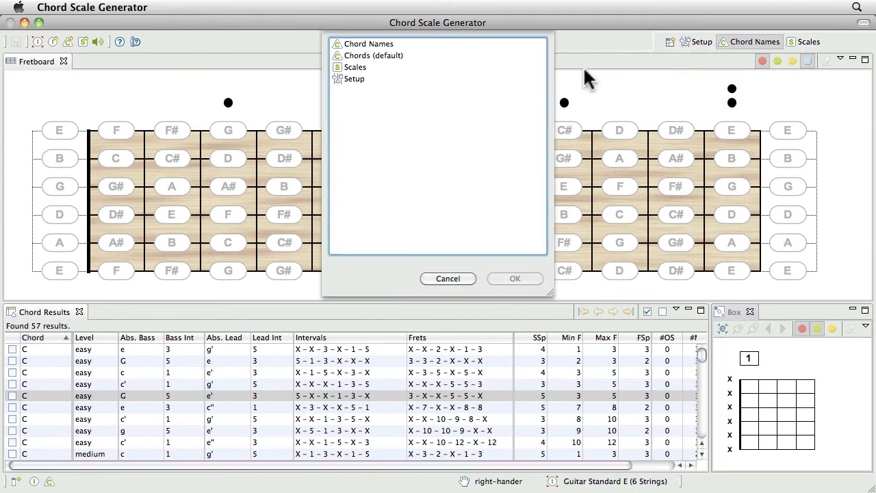
{"action": "double_click", "coordinate": [359, 55]}
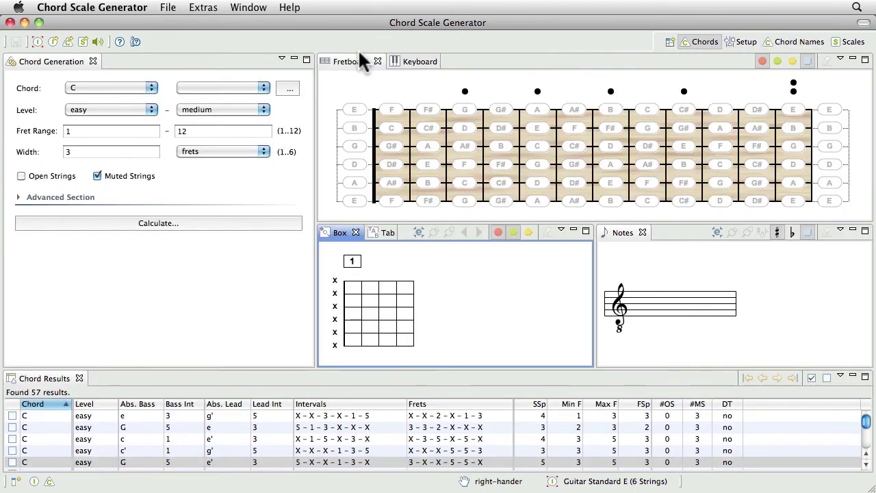
- Switch through the Setup, Chords, Chord Names and Scales perspectives, ending on Scales
{"action": "left_click", "coordinate": [746, 43]}
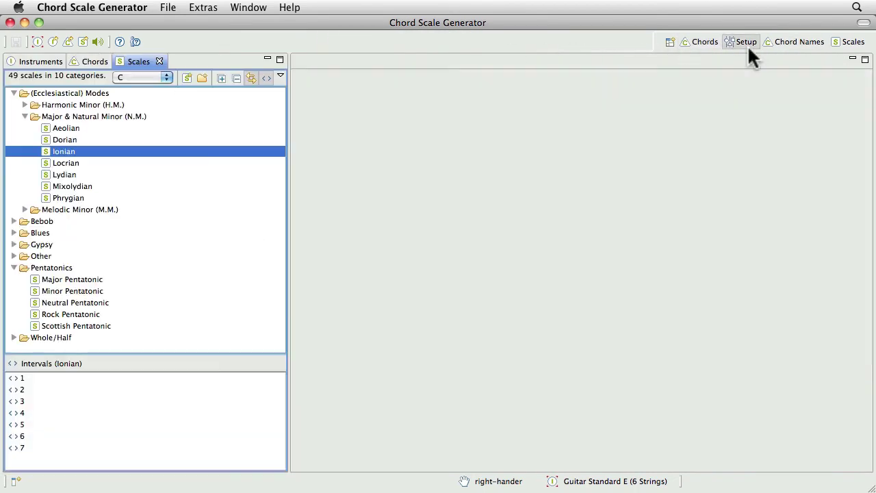
{"action": "left_click", "coordinate": [701, 41]}
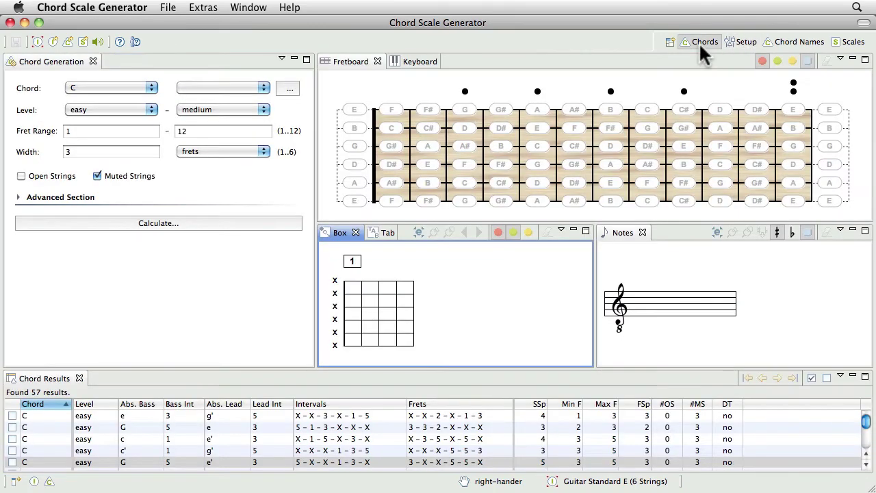
{"action": "left_click", "coordinate": [798, 42]}
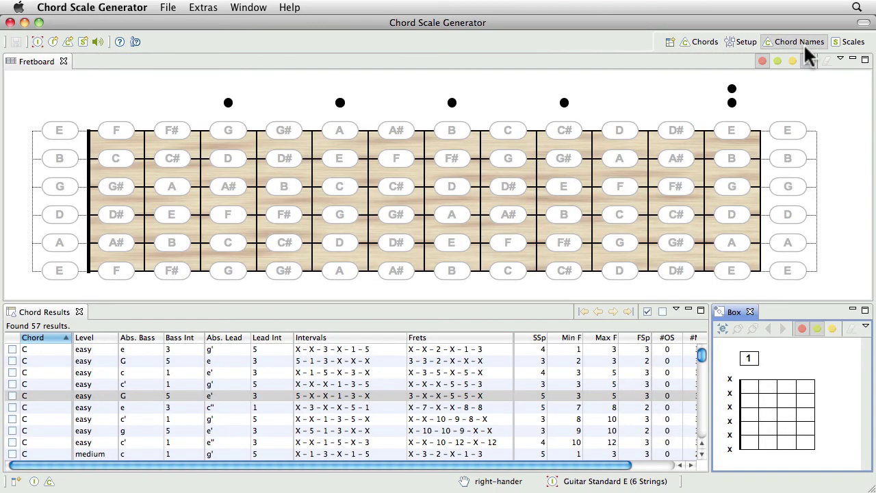
{"action": "left_click", "coordinate": [853, 43]}
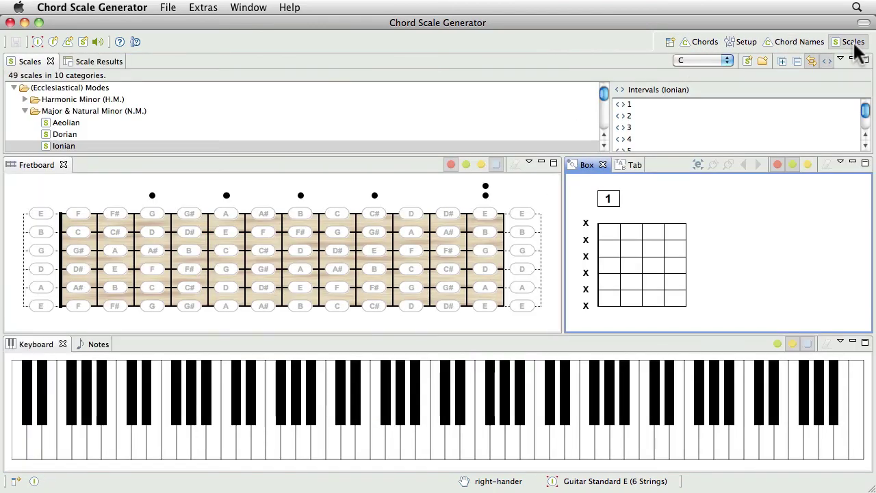